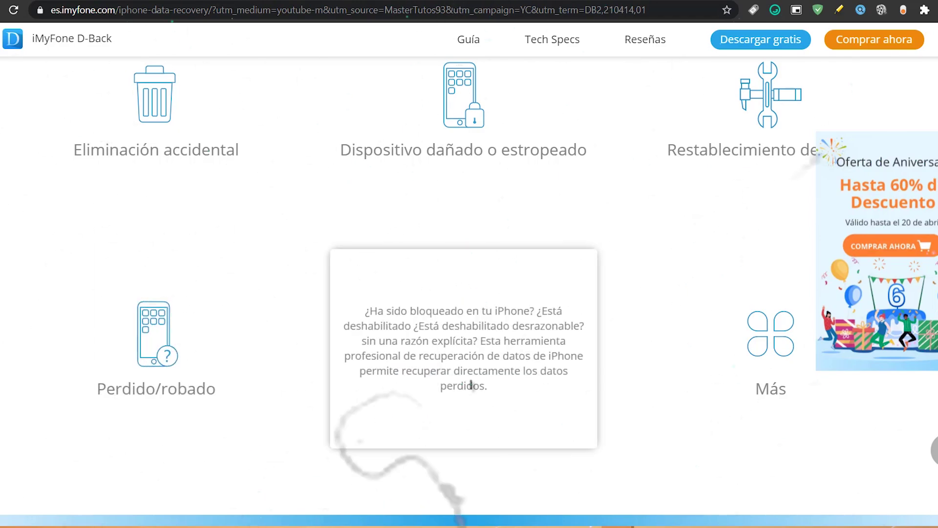
- Review the D-Back product page's data loss scenarios, recoverable data types and compatible iOS devices
scroll(508, 298, "down", 9)
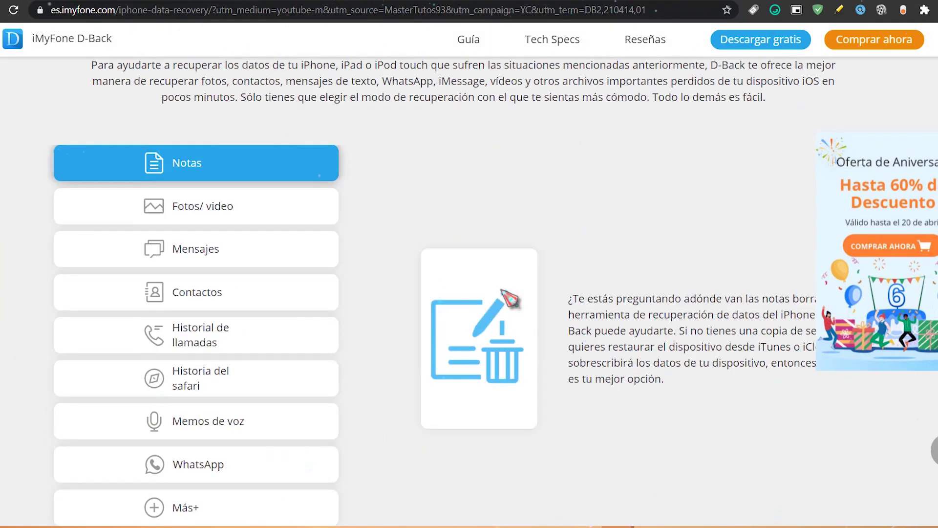
scroll(510, 300, "down", 5)
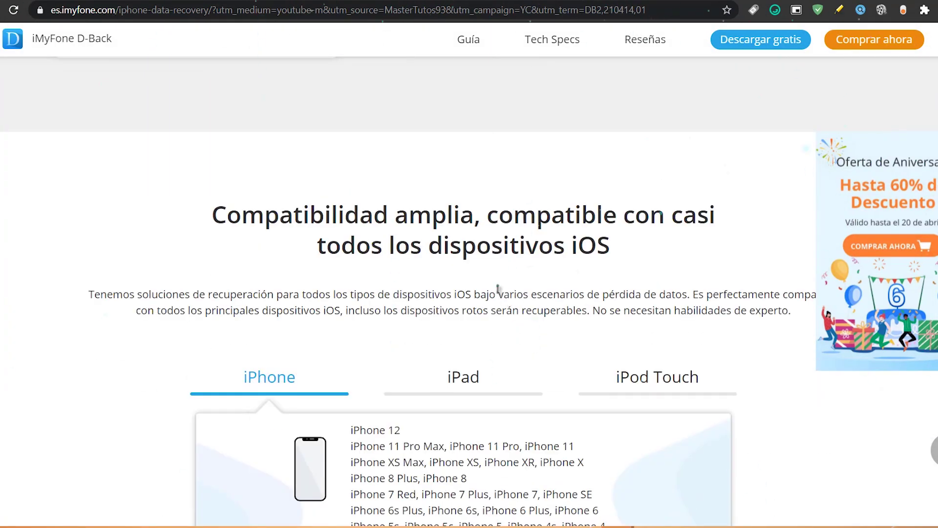
scroll(509, 297, "down", 4)
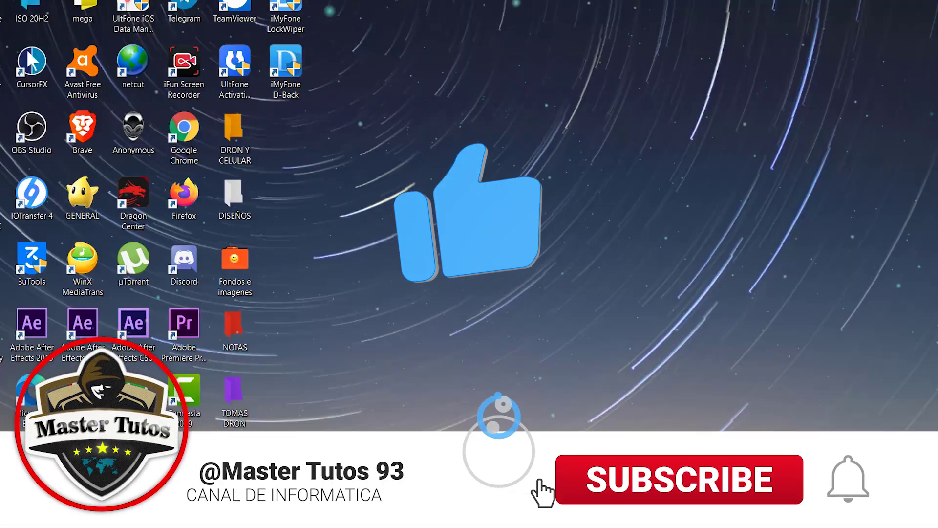
- Launch iMyFone D-Back and start smart recovery for data lost or deleted by accident
left_click(286, 68)
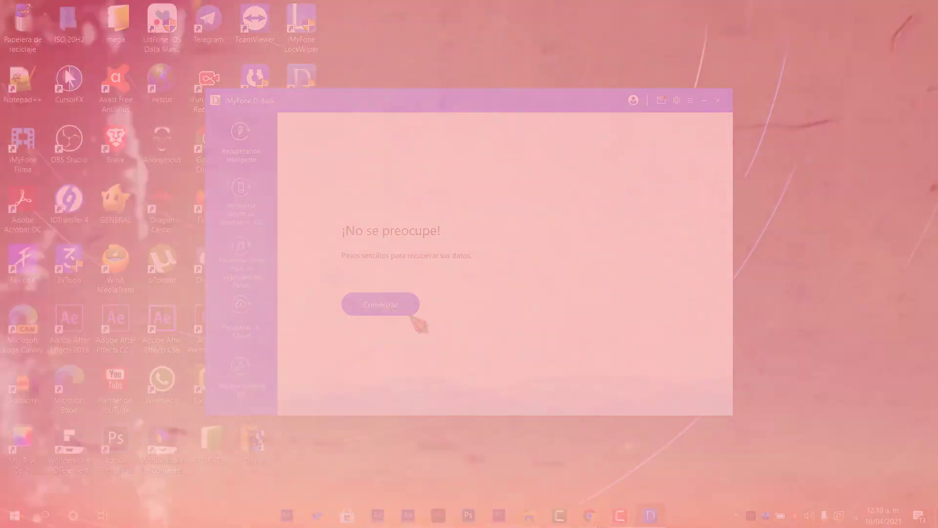
left_click(391, 312)
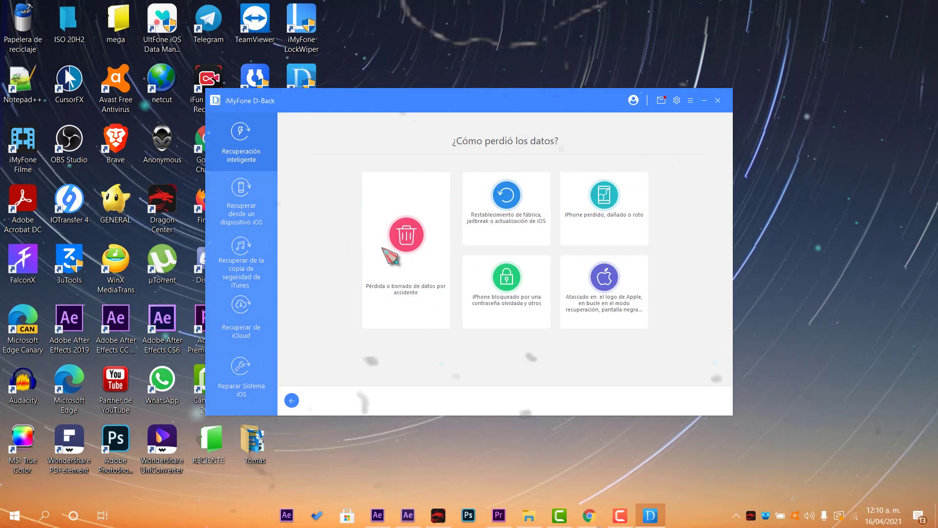
left_click(411, 234)
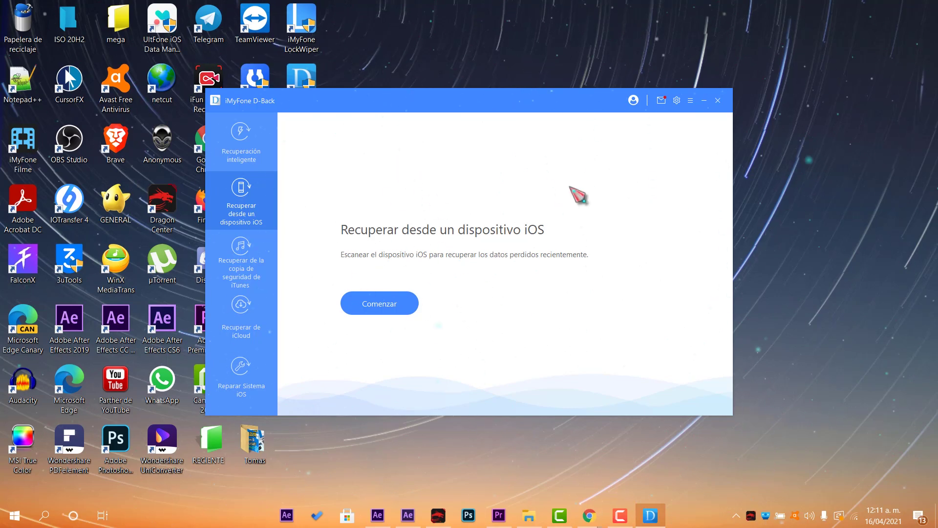
- Start recovery from the connected iPhone 6s and scan it for all data types
left_click(378, 305)
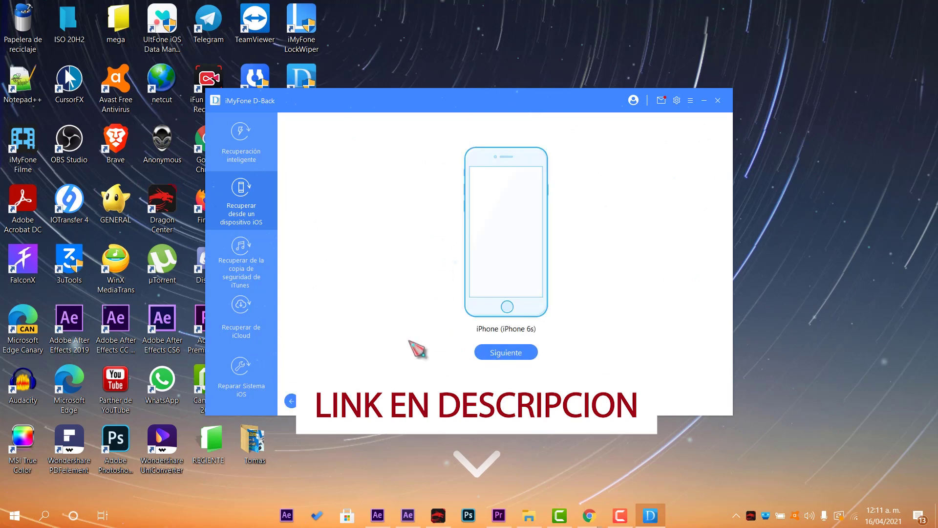
left_click(506, 353)
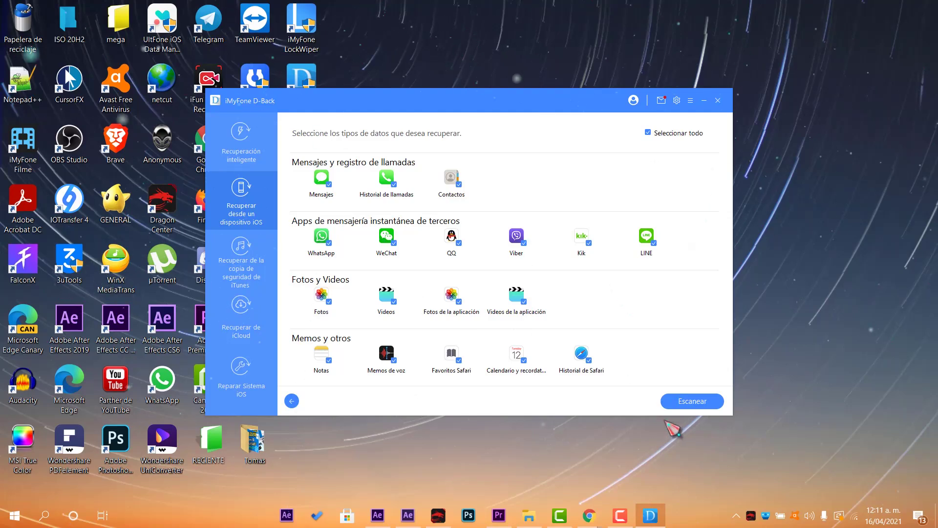
left_click(694, 401)
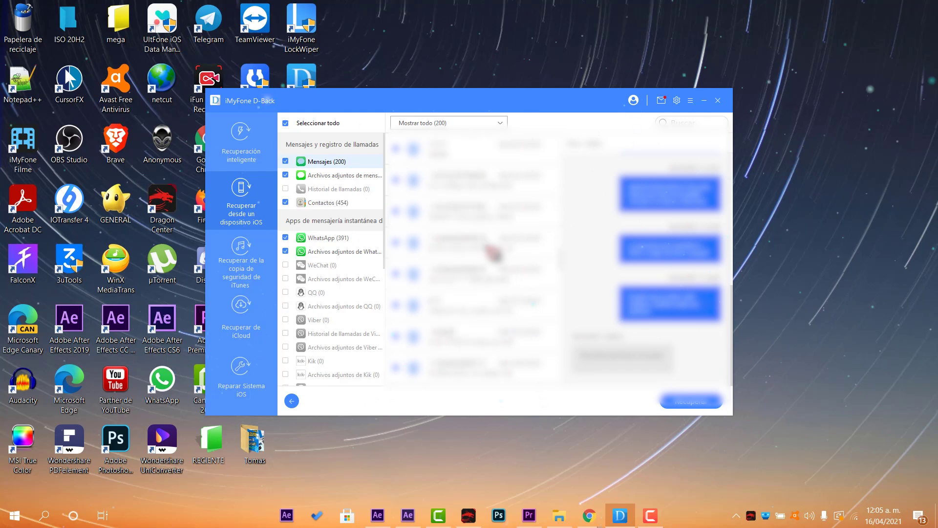
- Browse the scanned message attachments by opening a folder and looking through its images
left_click(364, 177)
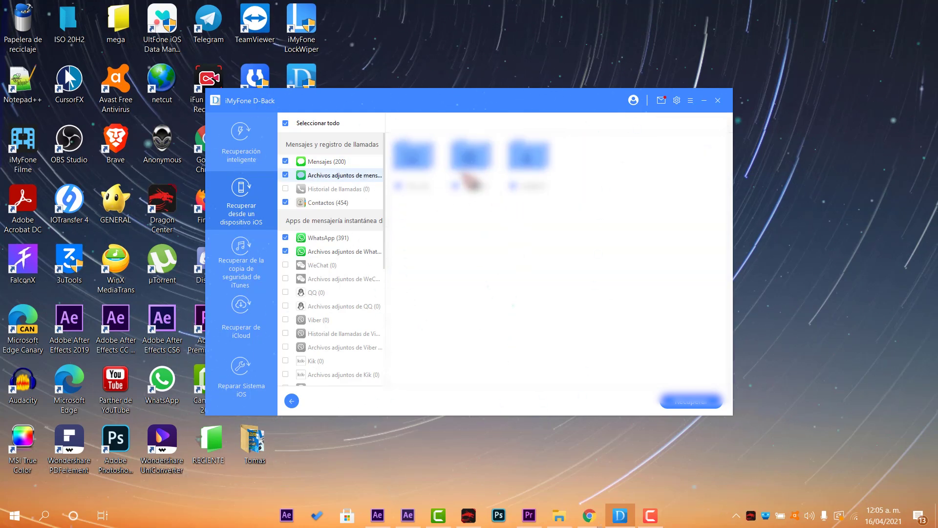
double_click(434, 163)
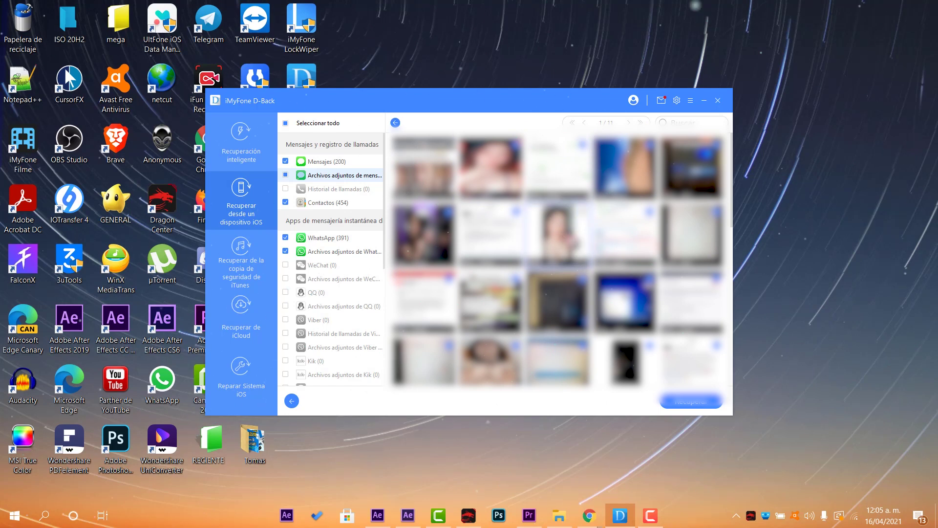
scroll(558, 259, "down", 5)
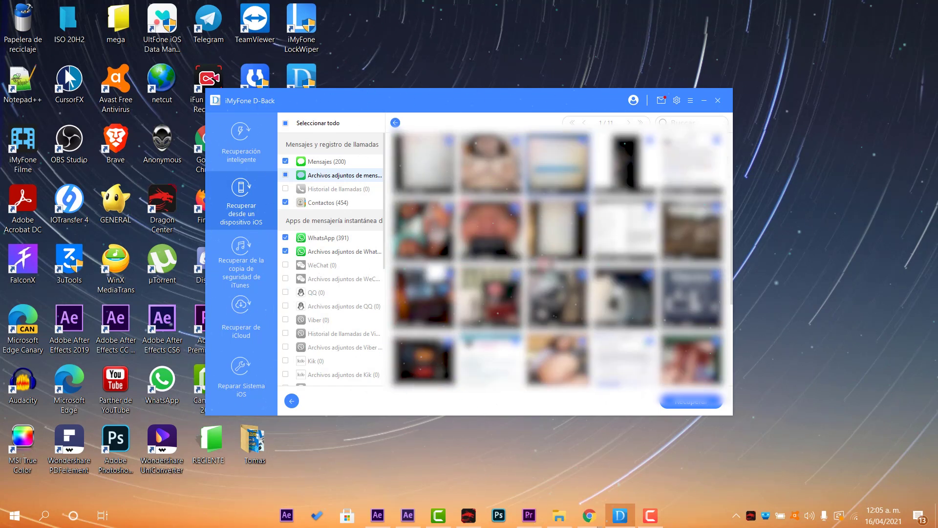
scroll(558, 260, "down", 5)
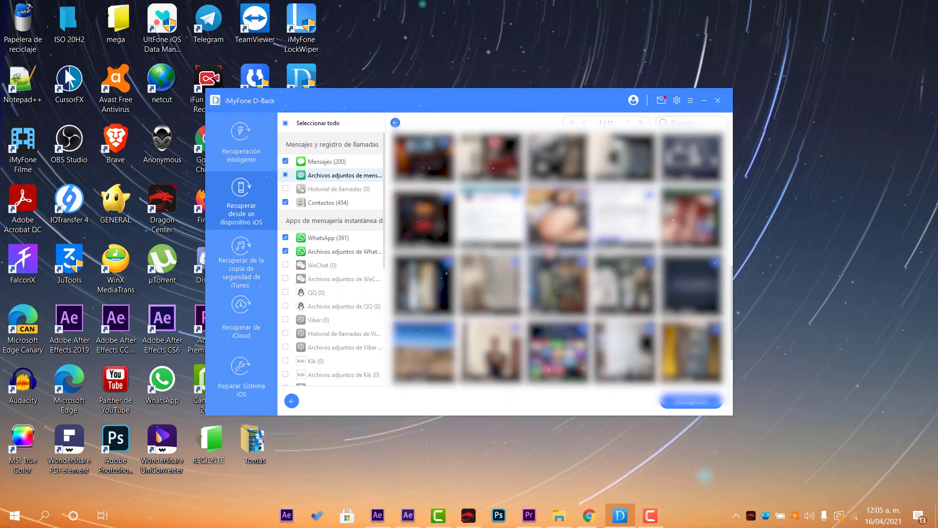
- Preview the scanned contacts, the WhatsApp chats and the WhatsApp attachment files
left_click(355, 203)
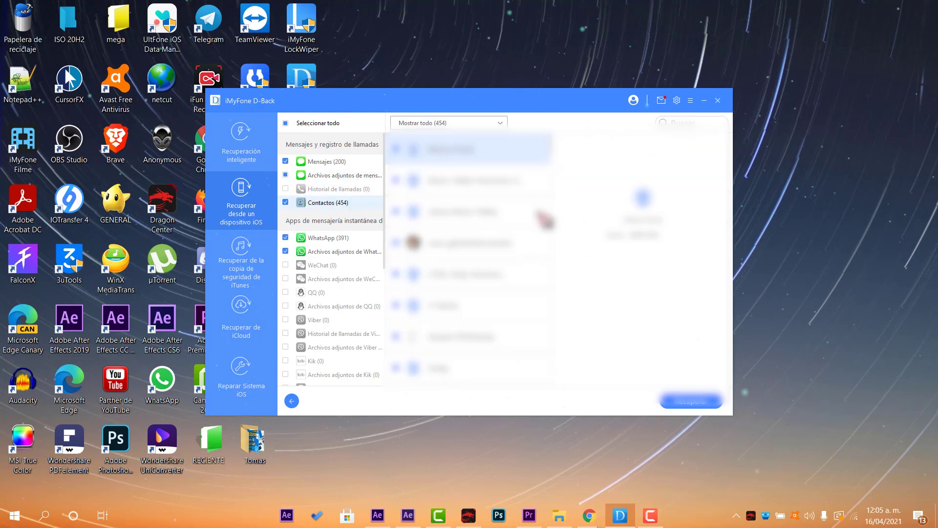
left_click(327, 239)
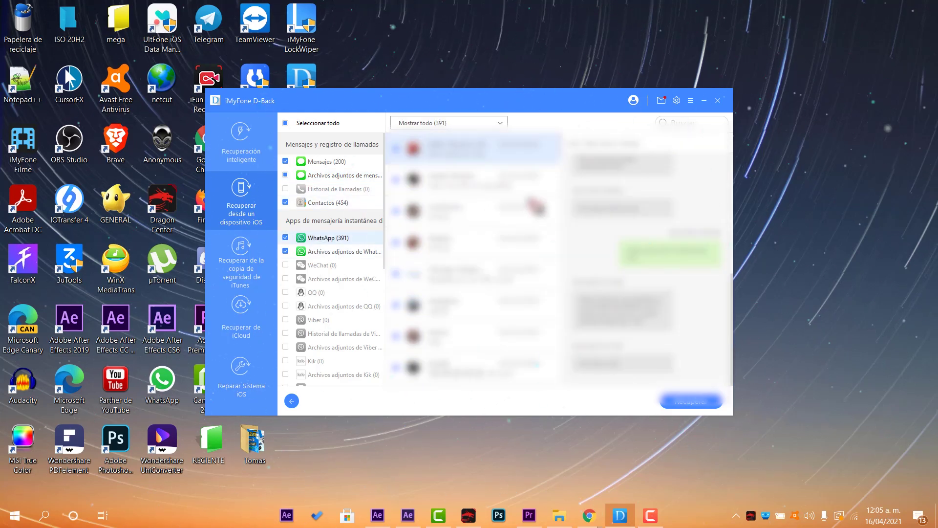
left_click(348, 252)
double_click(492, 163)
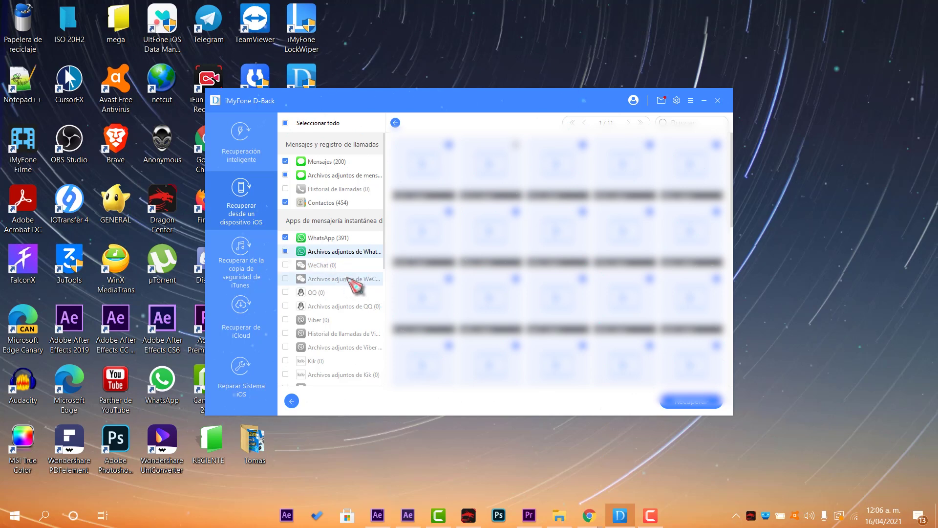
- Preview the photos in the photo and video category of the scan results
scroll(361, 348, "down", 3)
scroll(361, 350, "up", 3)
scroll(360, 291, "down", 3)
left_click(345, 231)
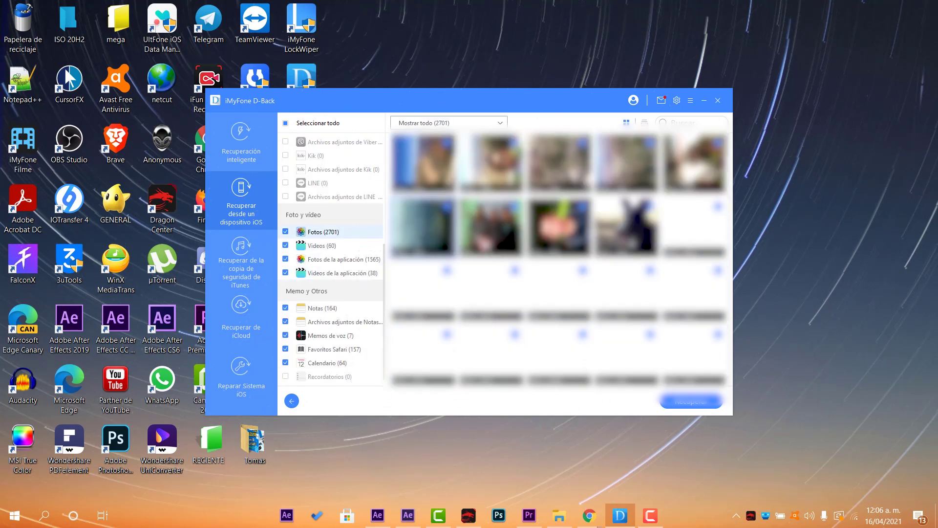
scroll(359, 280, "down", 1)
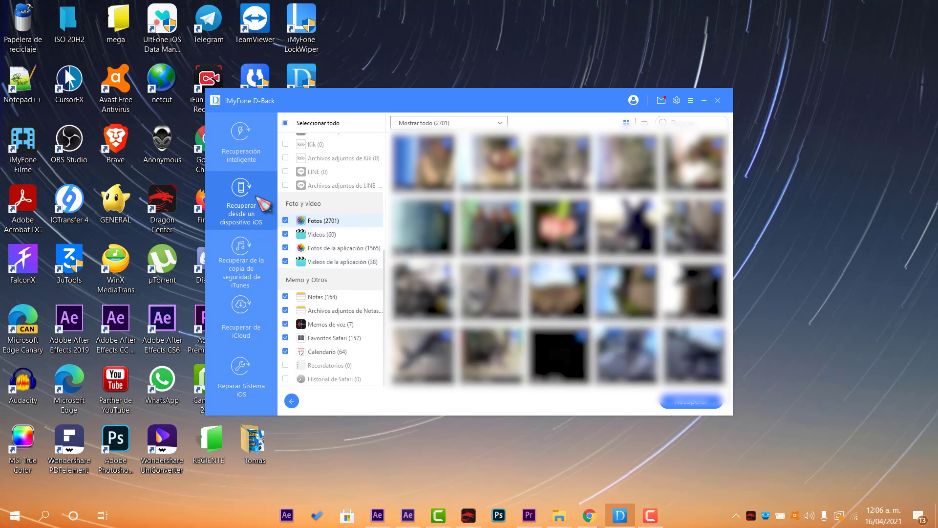
- Preview the scanned calendar entries and a WhatsApp conversation
left_click(246, 156)
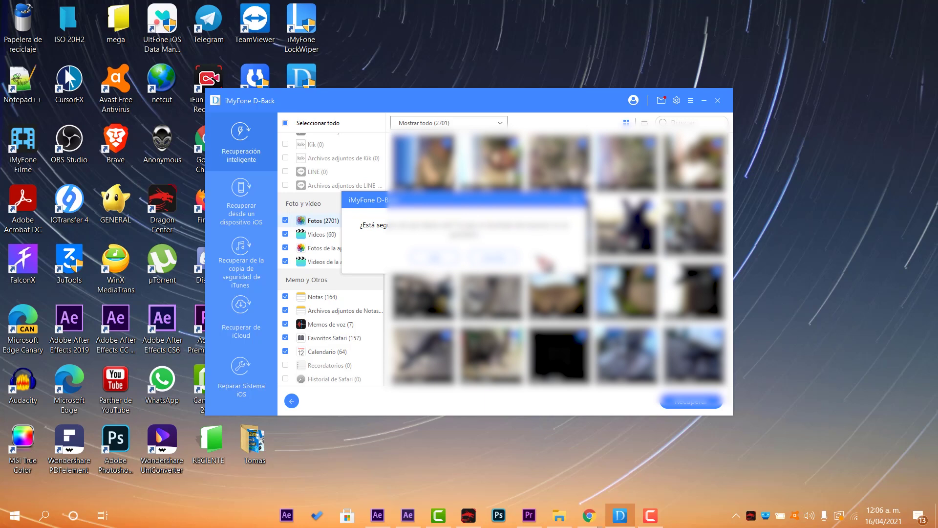
left_click(342, 351)
scroll(371, 271, "up", 4)
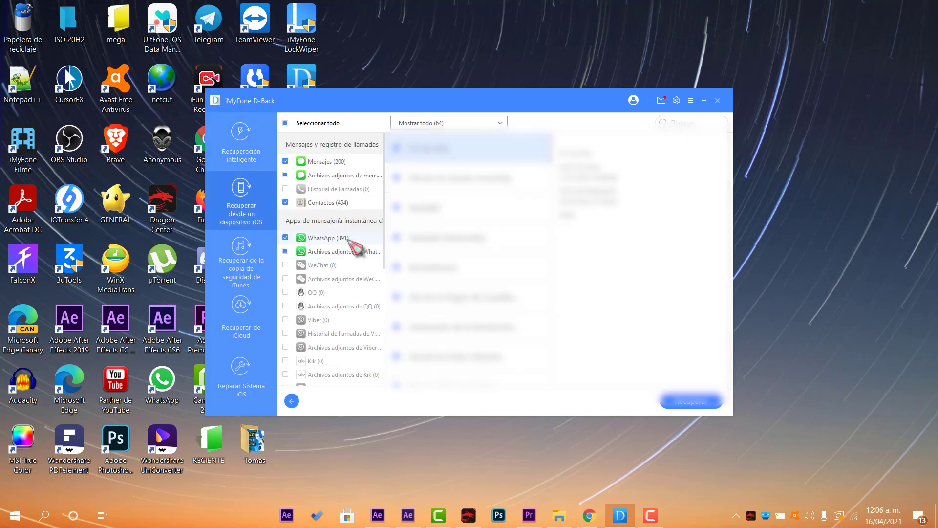
left_click(350, 238)
left_click(461, 188)
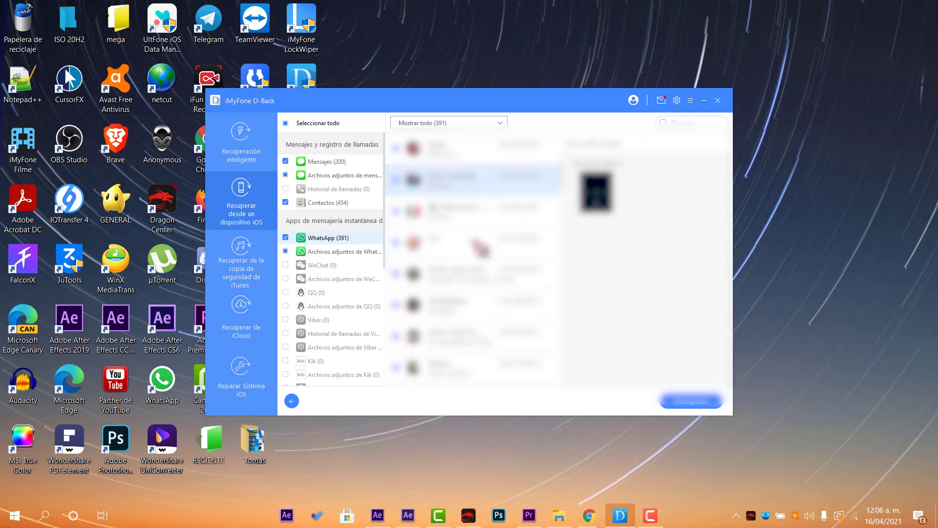
- Exclude the WhatsApp chats from the selection and recover the selected data to the computer in .HTML format
left_click(326, 162)
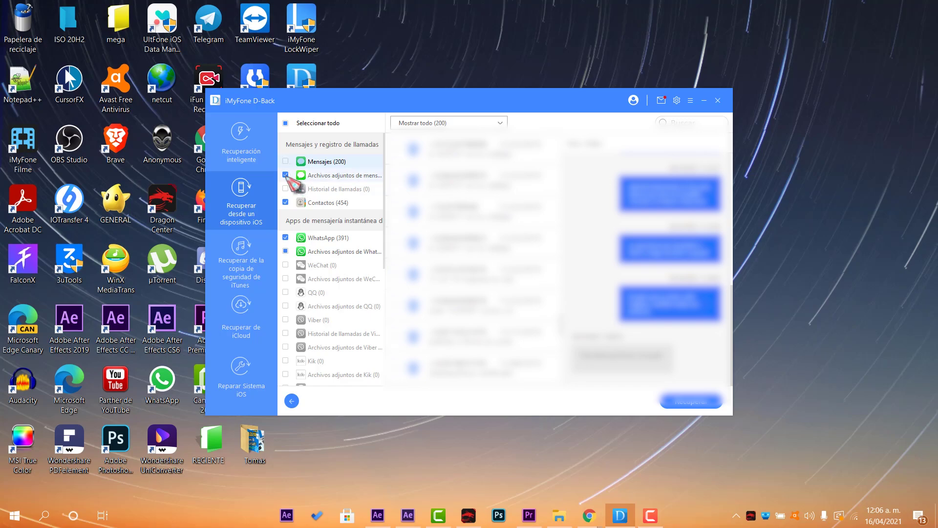
left_click(285, 237)
left_click(691, 401)
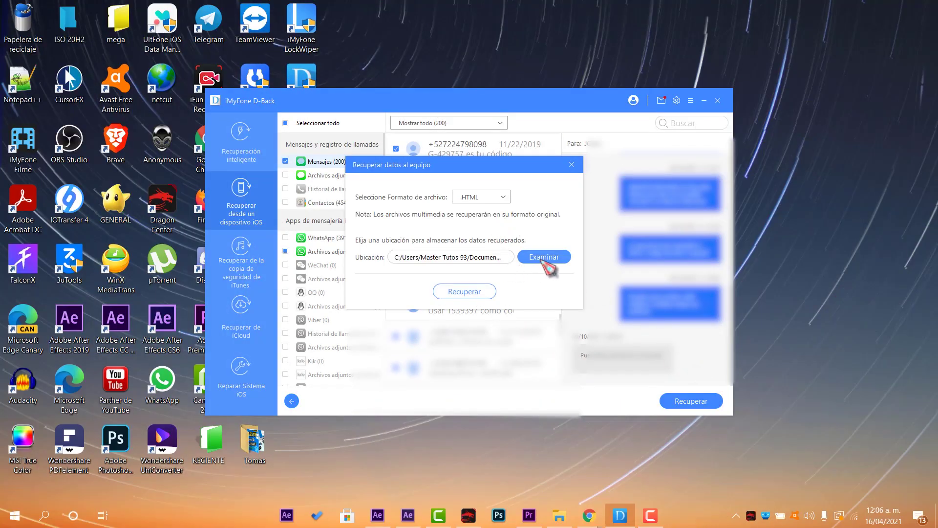
left_click(494, 289)
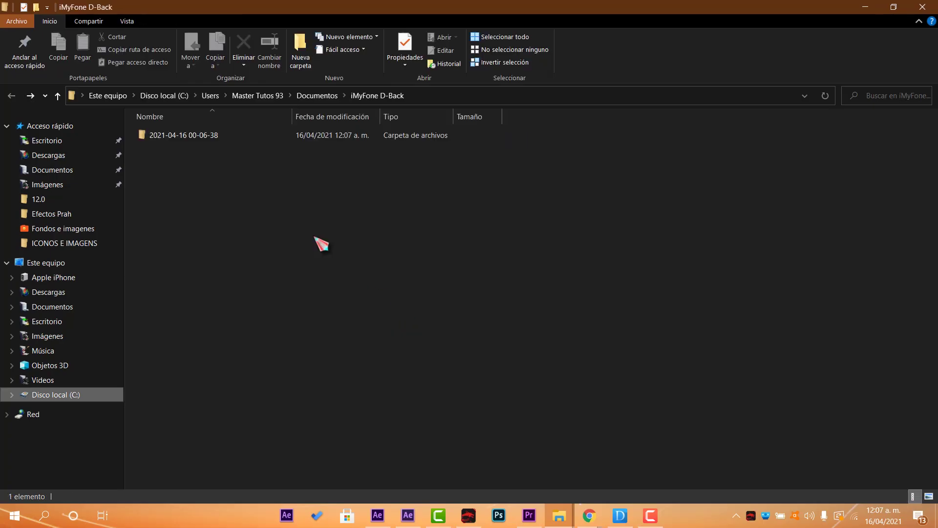
left_click(201, 139)
double_click(202, 140)
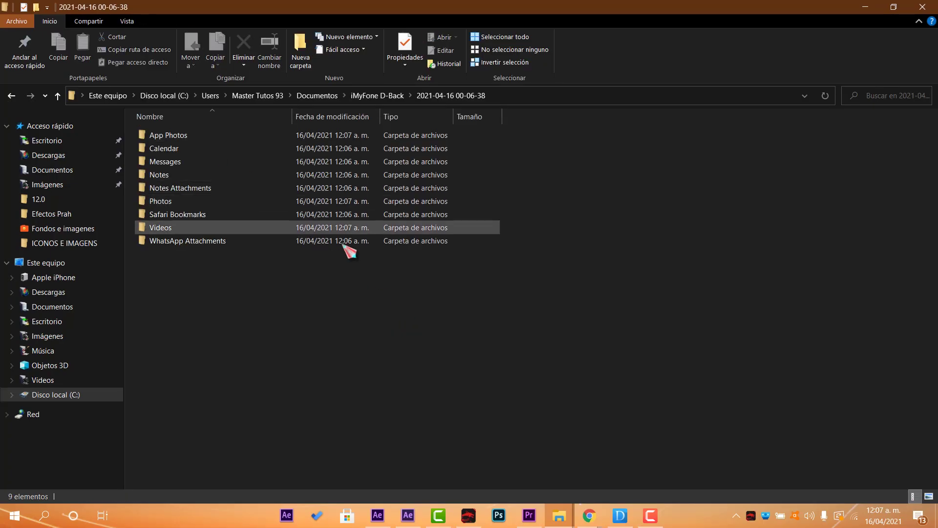
double_click(185, 142)
key("alt+Left")
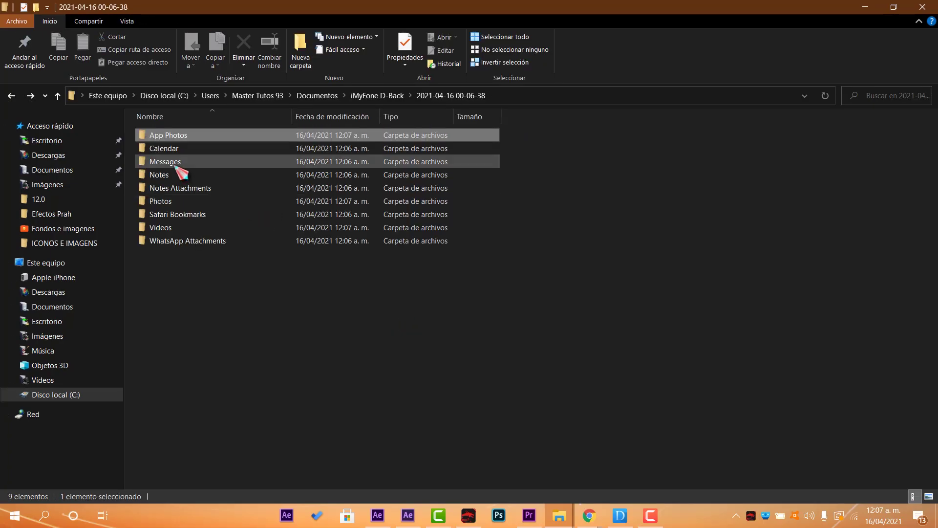
- Check the contents of the recovered Notes Attachments, Safari Bookmarks and Photos folders
double_click(184, 187)
key("alt+Left")
double_click(177, 191)
key("alt+Left")
double_click(195, 215)
key("alt+Left")
double_click(186, 202)
key("alt+Left")
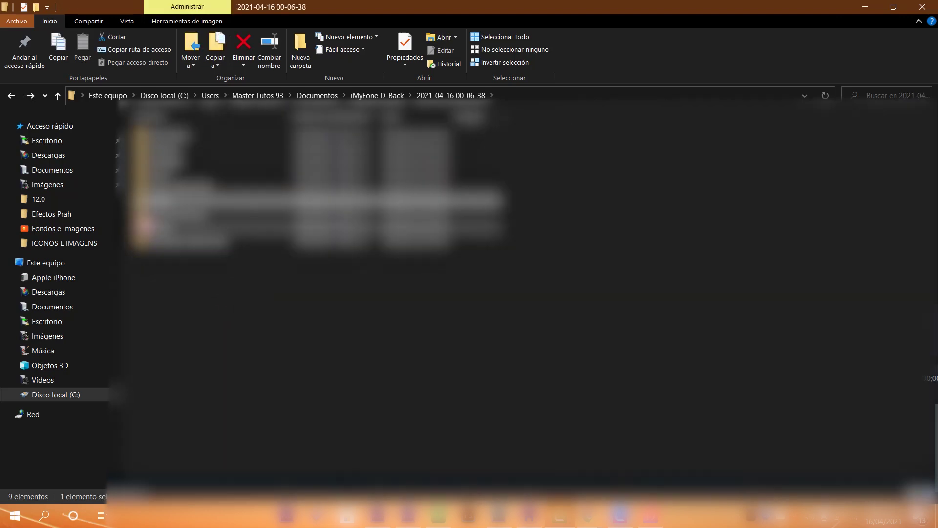
- Browse the images in the recovered Photos folder and open the Videos folder
double_click(162, 212)
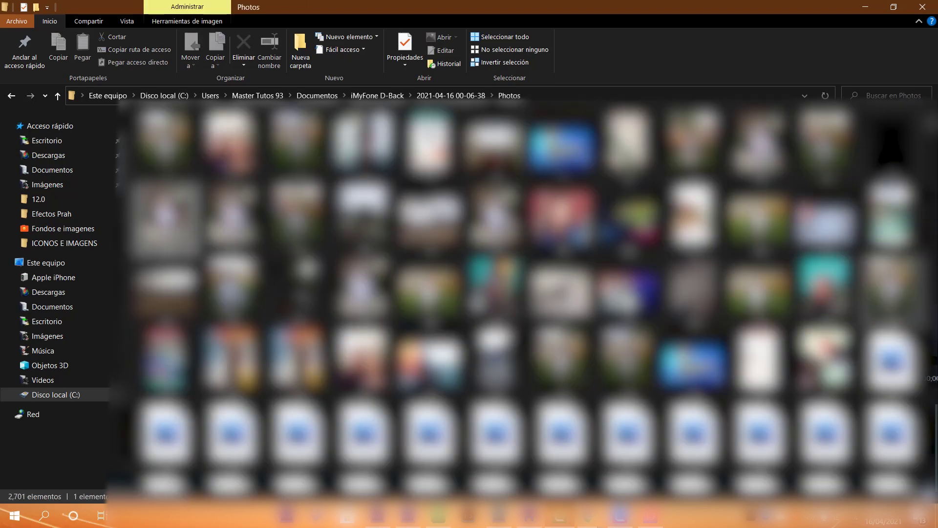
key("Right")
scroll(532, 293, "down", 10)
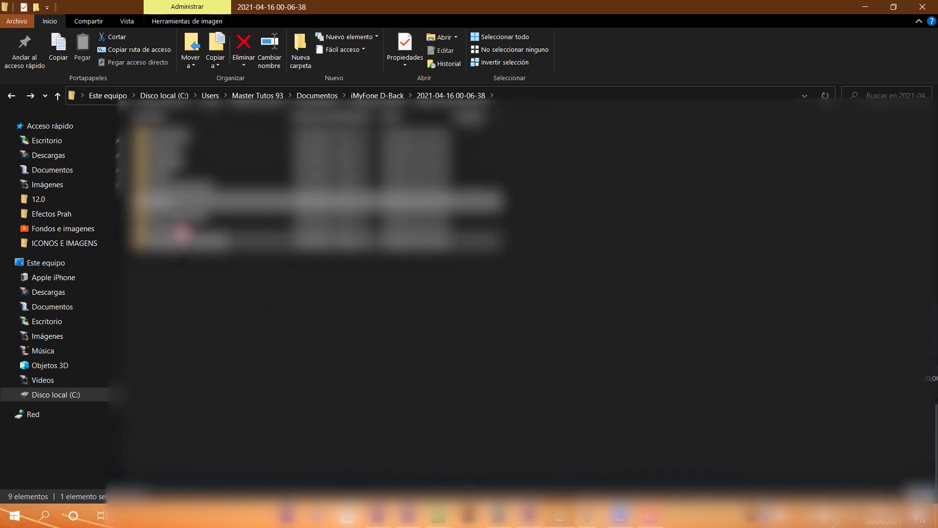
double_click(236, 229)
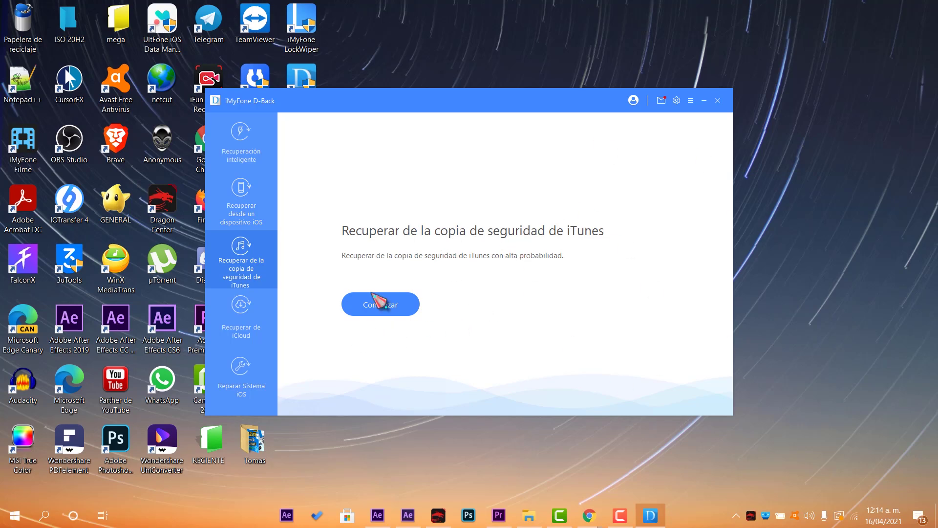
- Start recovery from an iTunes backup, choose the first iPhone 5s (12.5.1) backup and continue to the data type selection
left_click(393, 303)
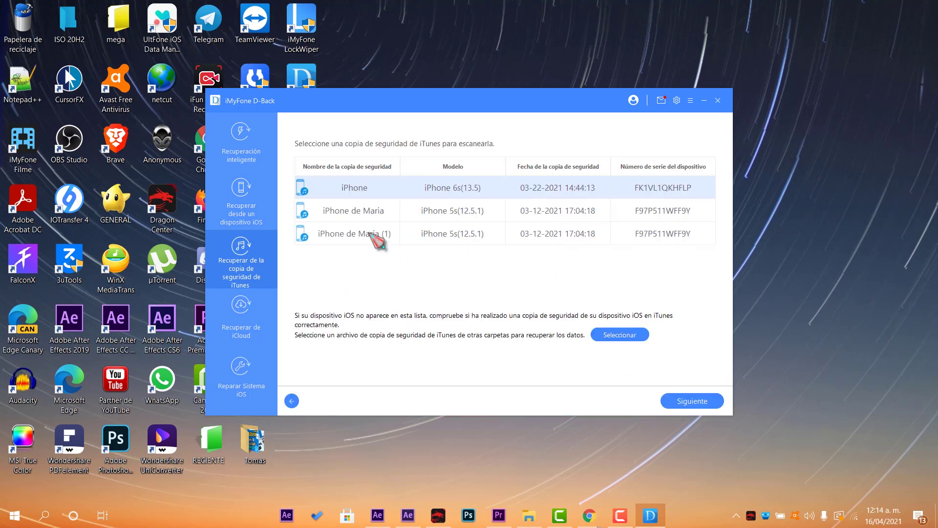
left_click(345, 207)
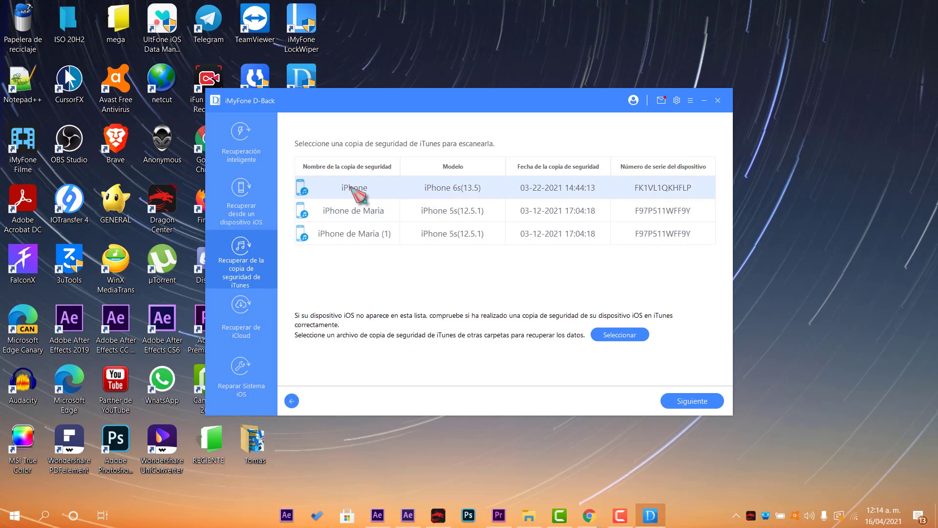
left_click(368, 244)
left_click(360, 219)
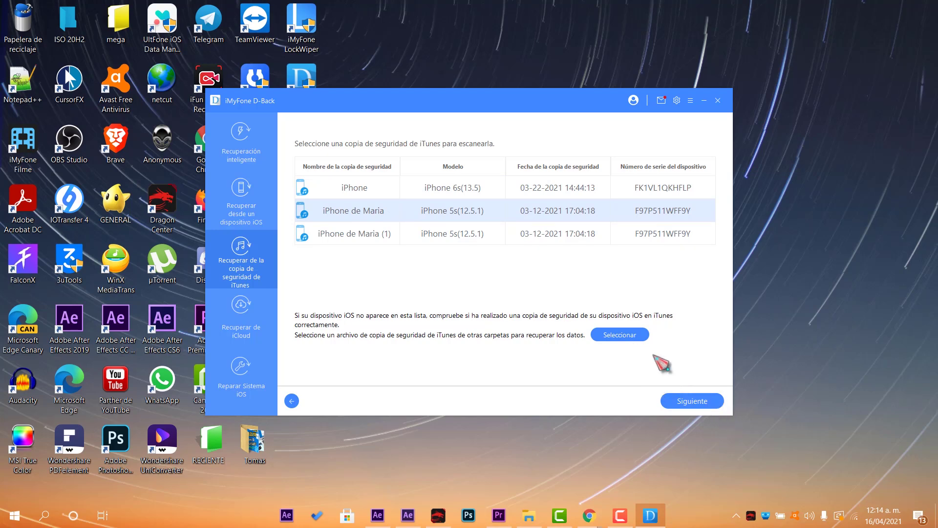
left_click(702, 402)
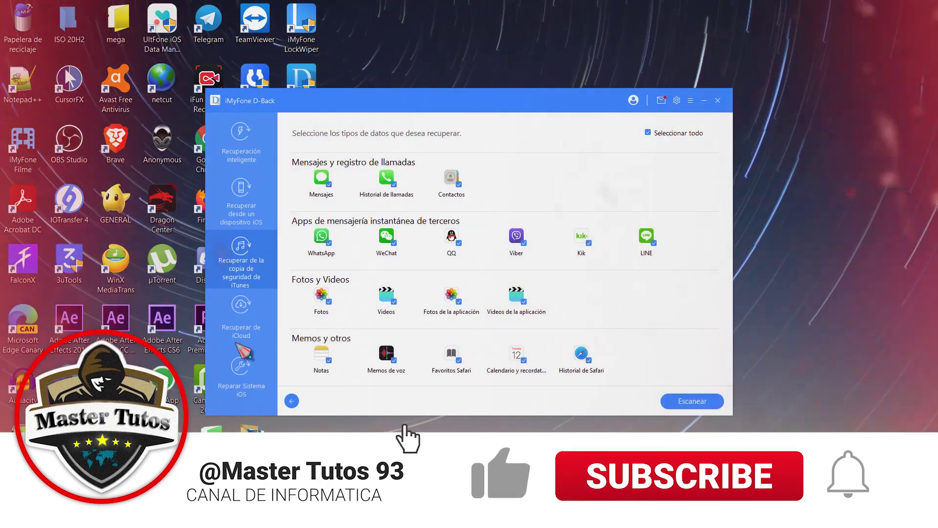
- Start recovery from iCloud to open the iCloud sign-in form
left_click(259, 337)
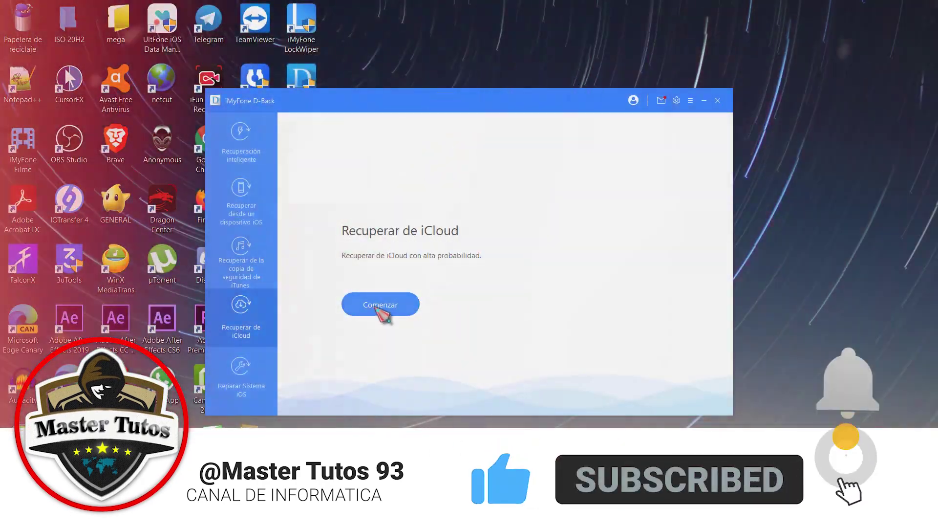
left_click(381, 305)
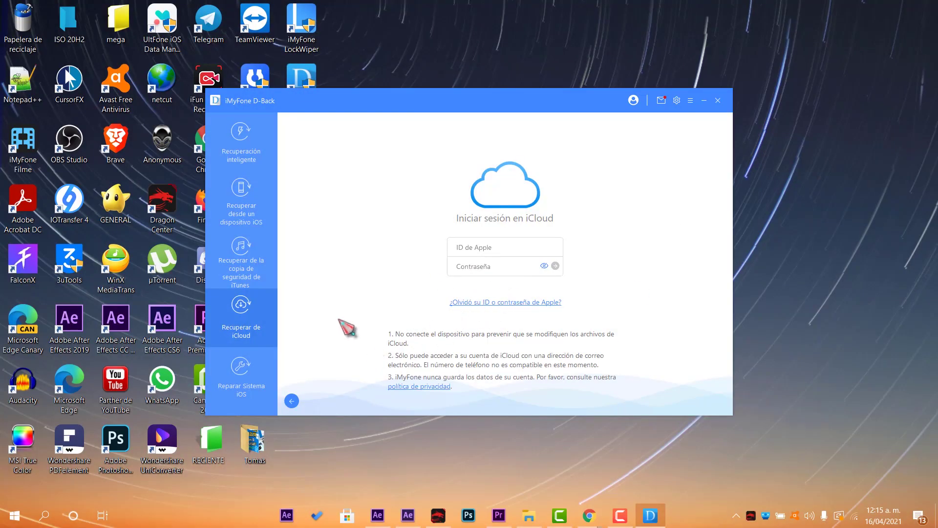
- View the iOS system repair modes, open Advanced Mode as far as the device connection page, and return to Smart Recovery
left_click(233, 375)
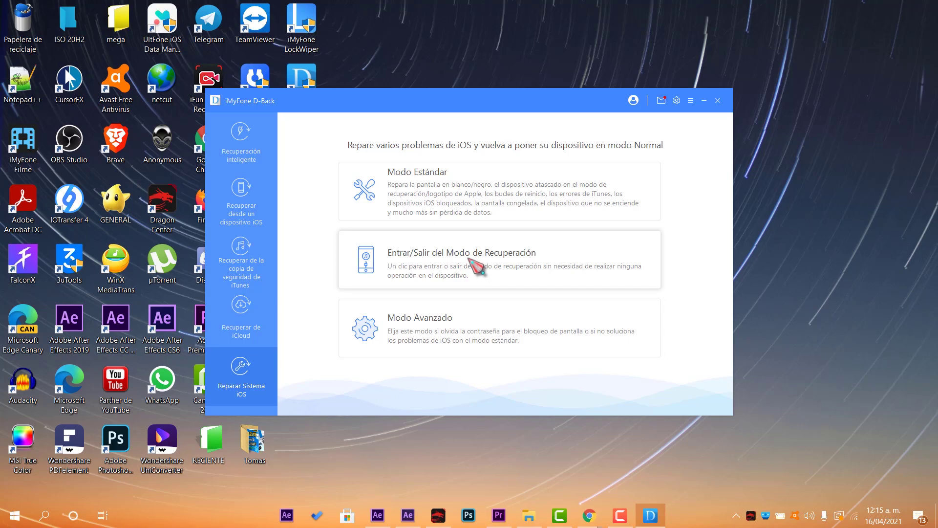
left_click(465, 322)
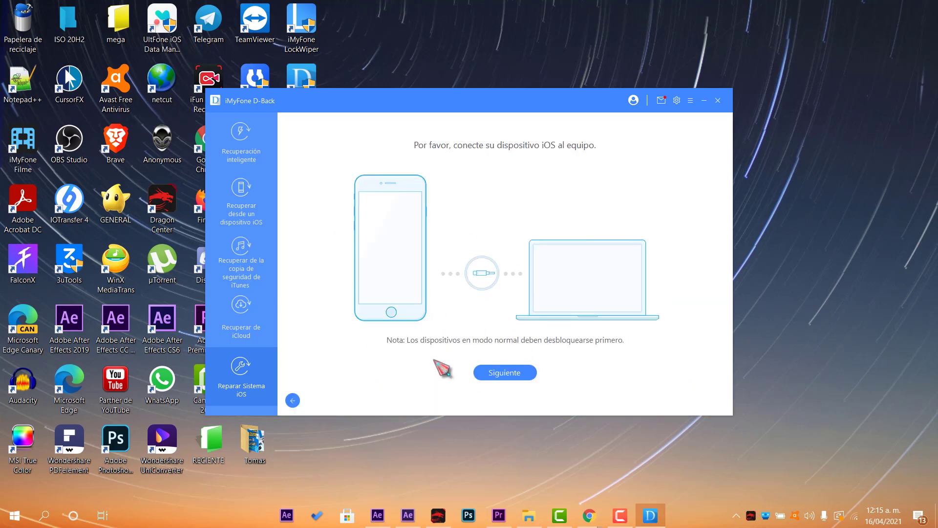
left_click(235, 140)
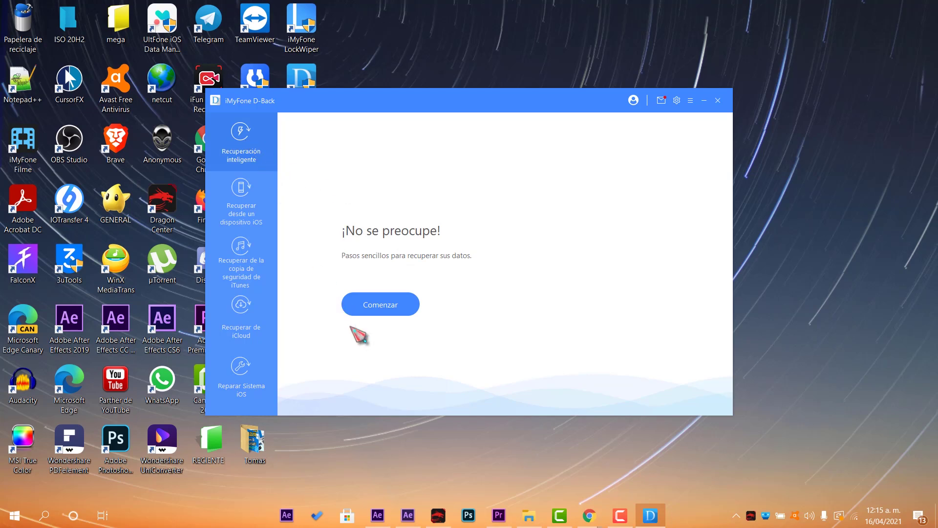
left_click(343, 306)
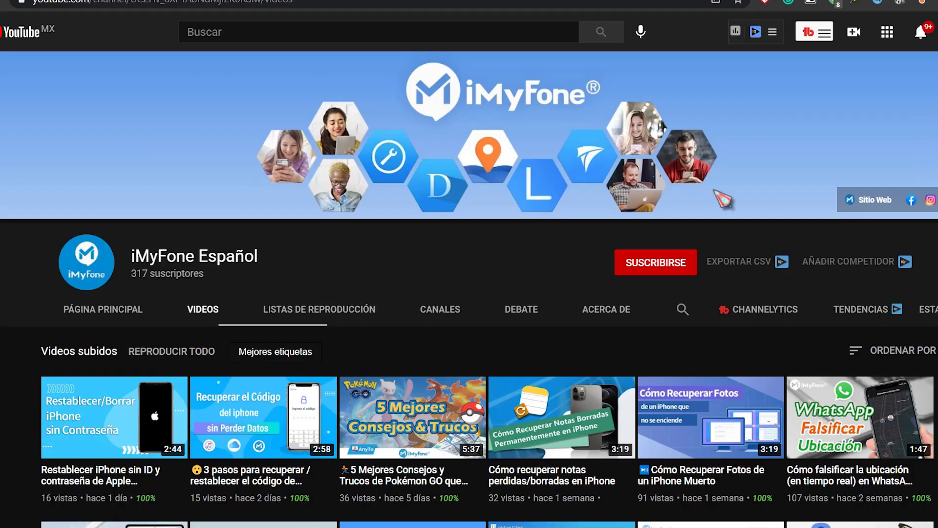
- Subscribe to the iMyFone Español channel on YouTube and browse through its uploaded videos
left_click(650, 268)
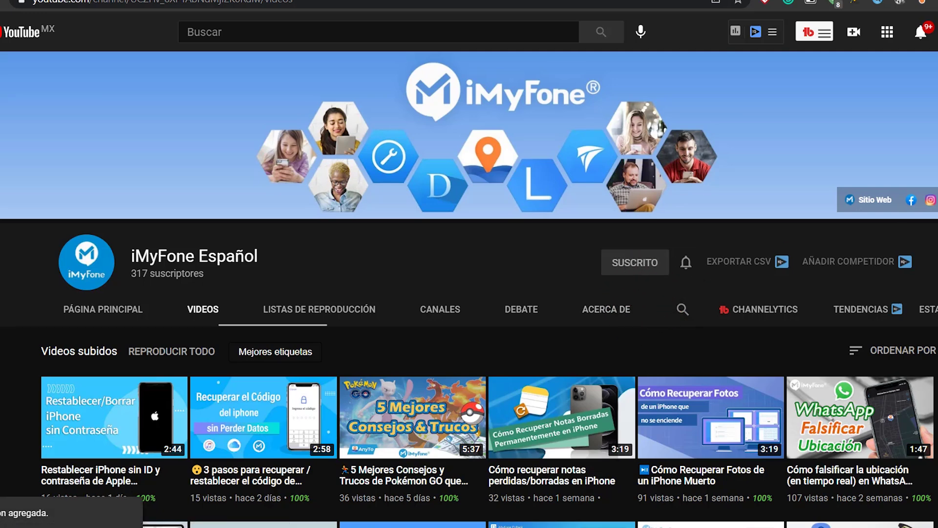
scroll(469, 289, "down", 5)
scroll(469, 289, "down", 10)
scroll(469, 289, "down", 5)
scroll(470, 289, "up", 1)
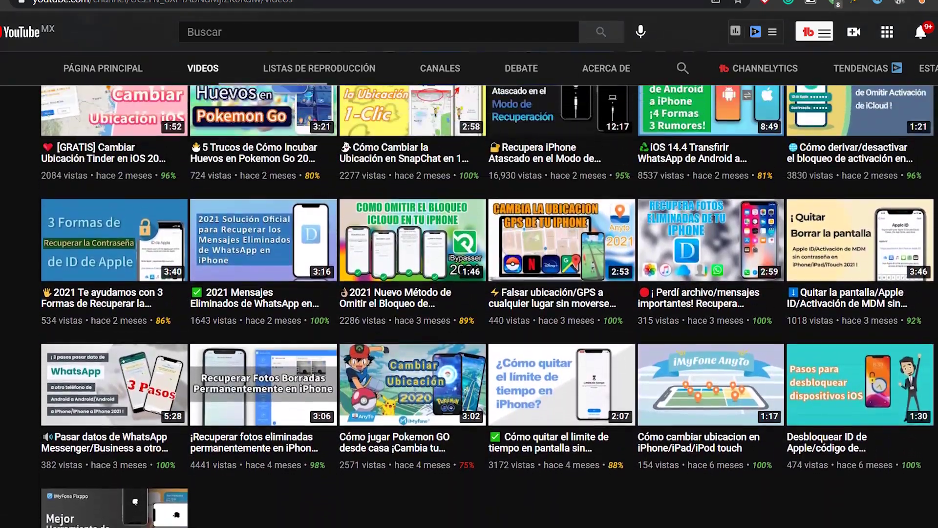
scroll(469, 289, "up", 4)
scroll(469, 290, "up", 7)
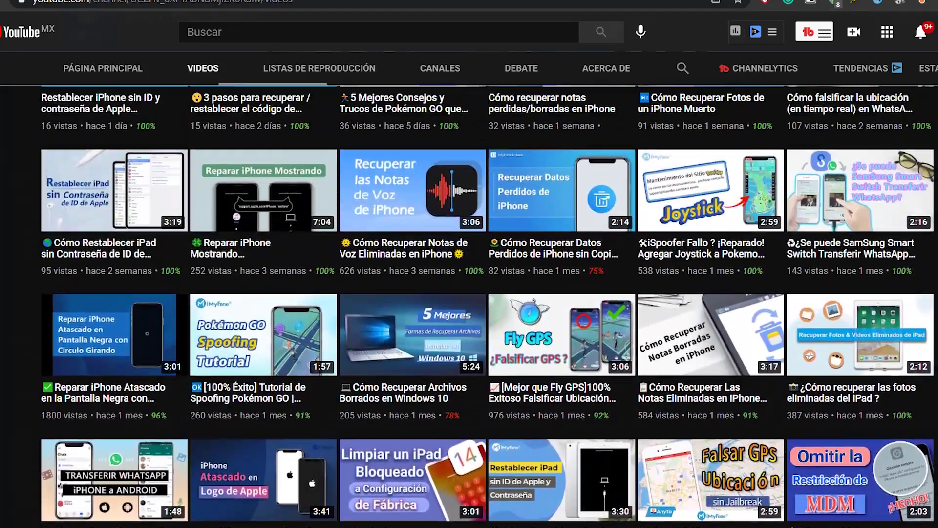